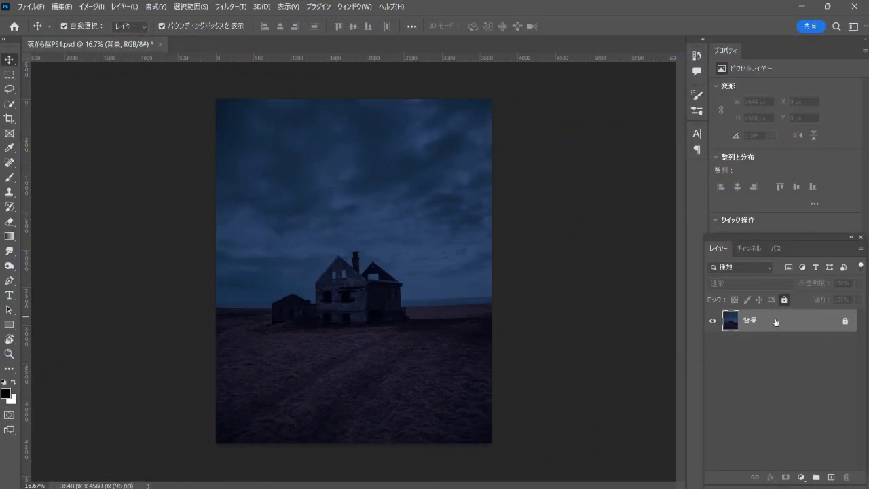
Fit the night photo to the window and unlock the 背景 layer
key("ctrl+0")
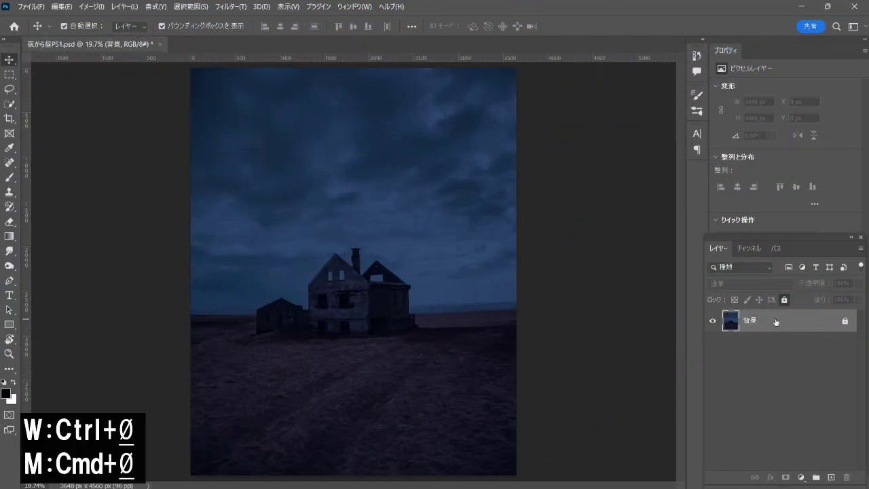
left_click(843, 321)
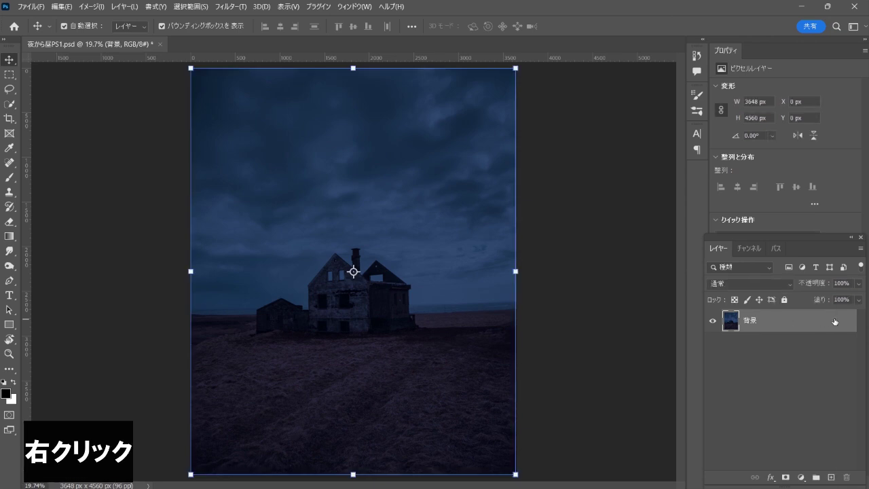
Convert the photo layer to a smart object, レイヤー 0, and switch to the Rectangular Marquee tool
right_click(839, 322)
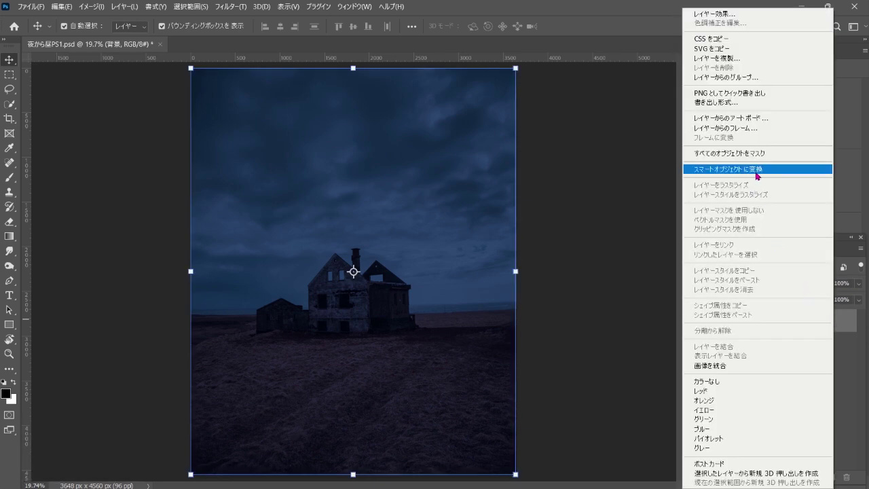
left_click(805, 173)
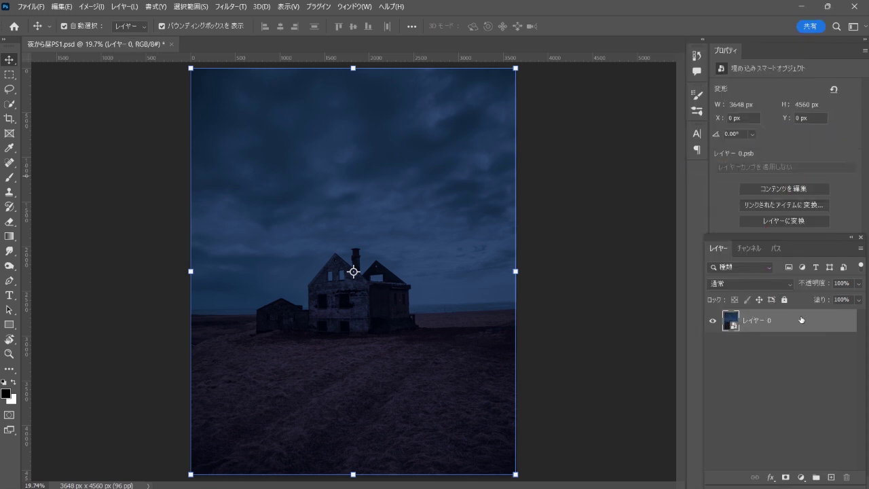
left_click(12, 76)
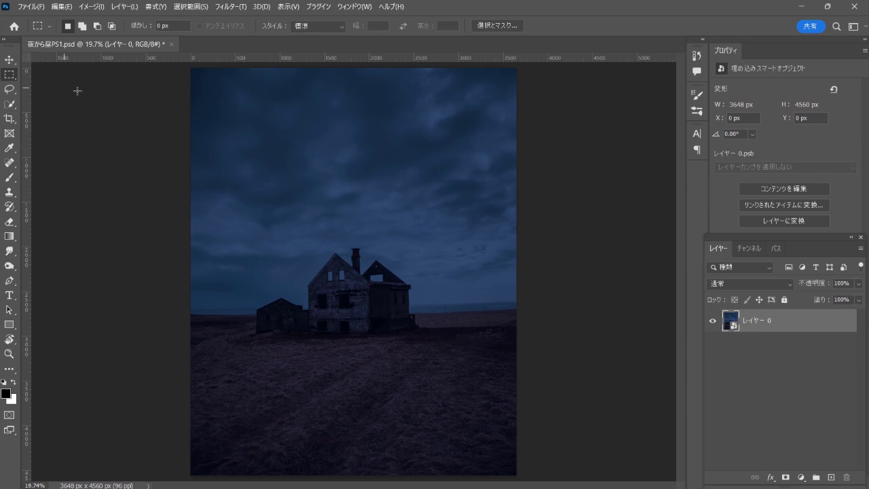
left_click(95, 8)
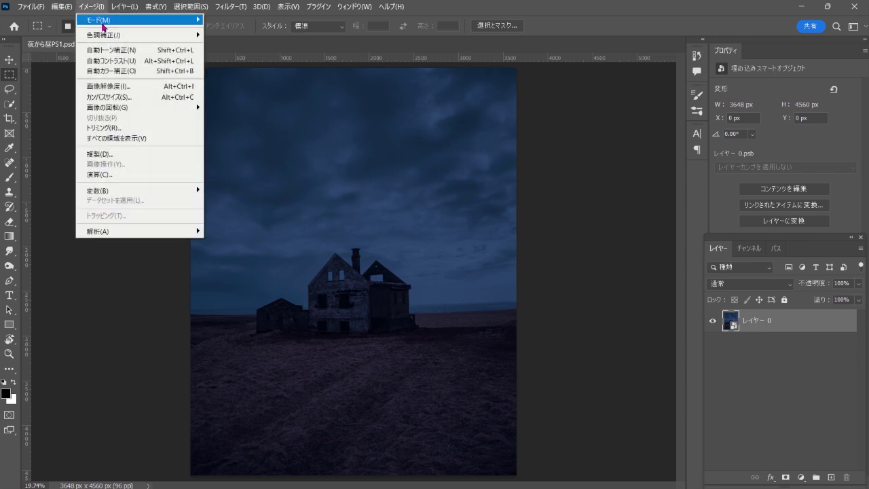
mouse_move(108, 34)
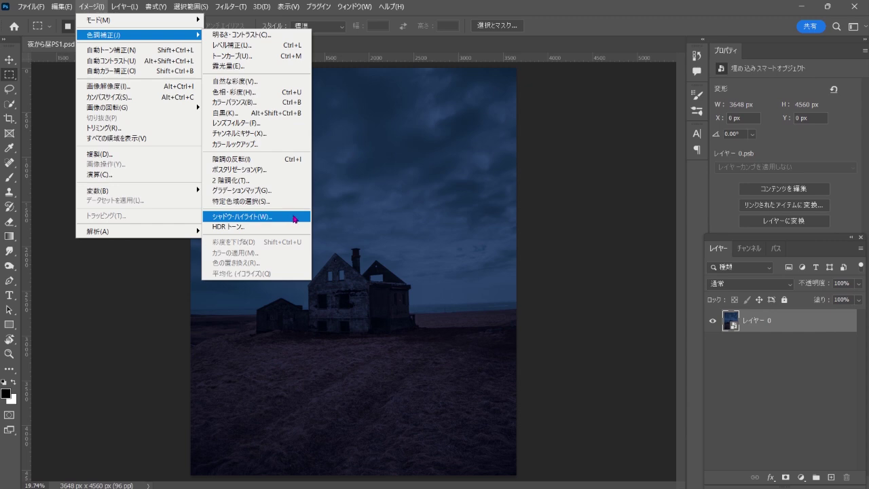
Apply Shadows/Highlights and raise the shadows Amount to 79%
left_click(291, 218)
left_click_drag(566, 33, 600, 28)
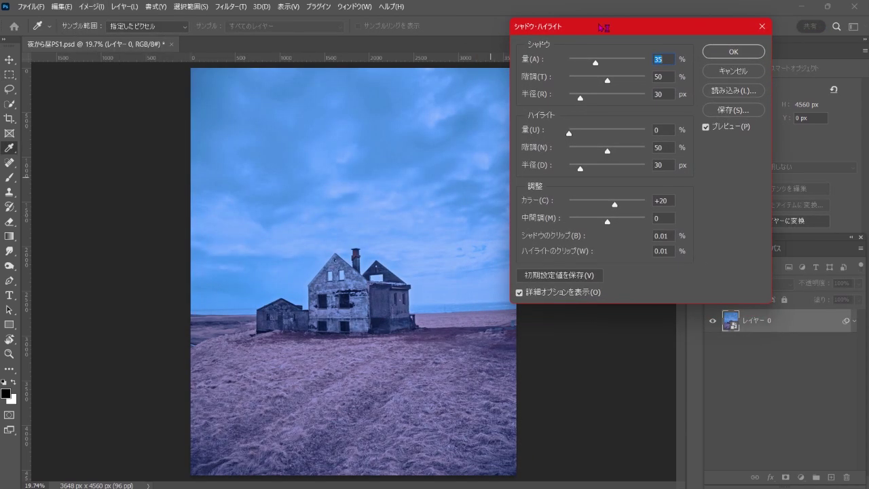
left_click_drag(595, 63, 631, 64)
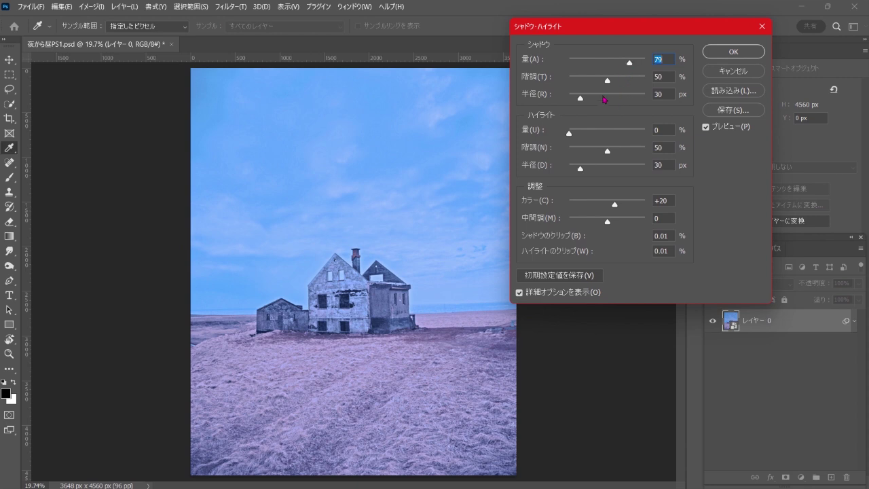
Set shadow radius 2500 px, highlights 41%, tone 0, radius 125 px, and confirm the smart filter
left_click_drag(581, 101, 651, 102)
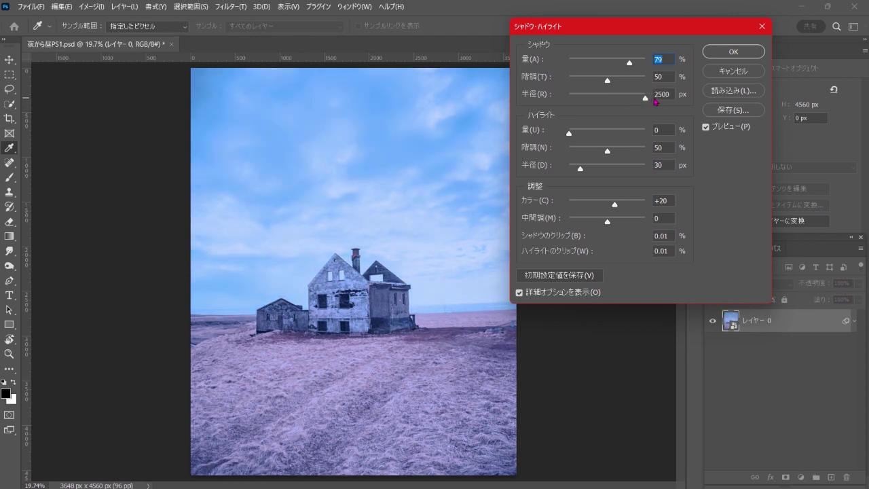
left_click(660, 98)
left_click(669, 96)
left_click_drag(569, 134, 601, 135)
left_click_drag(607, 152, 542, 151)
left_click_drag(580, 169, 613, 171)
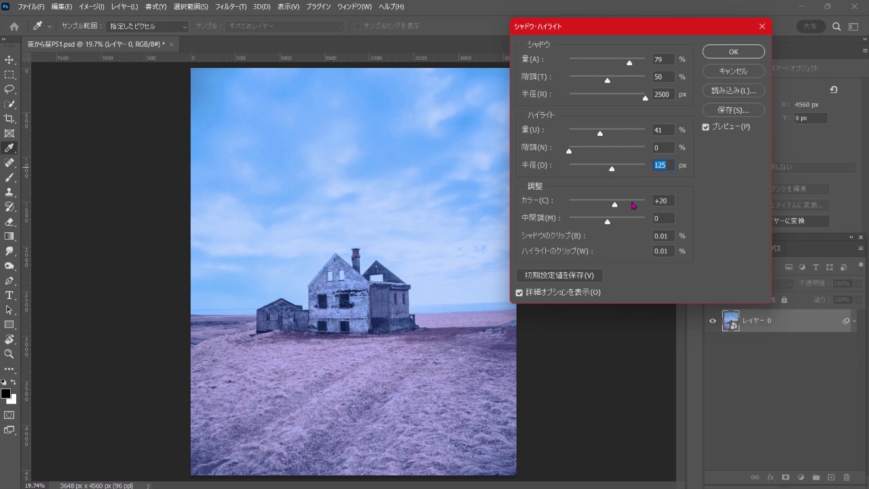
left_click(662, 164)
left_click(730, 53)
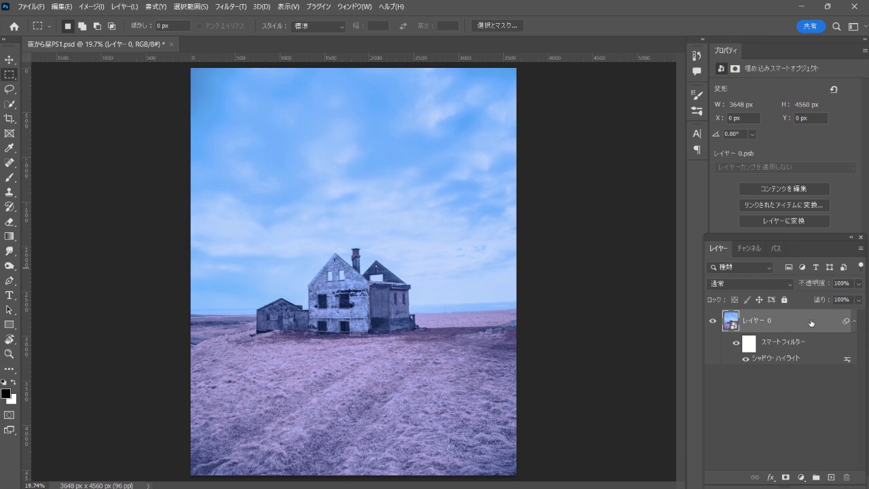
Add a Camera Raw Filter with temperature +26 and exposure -0.50
left_click(227, 6)
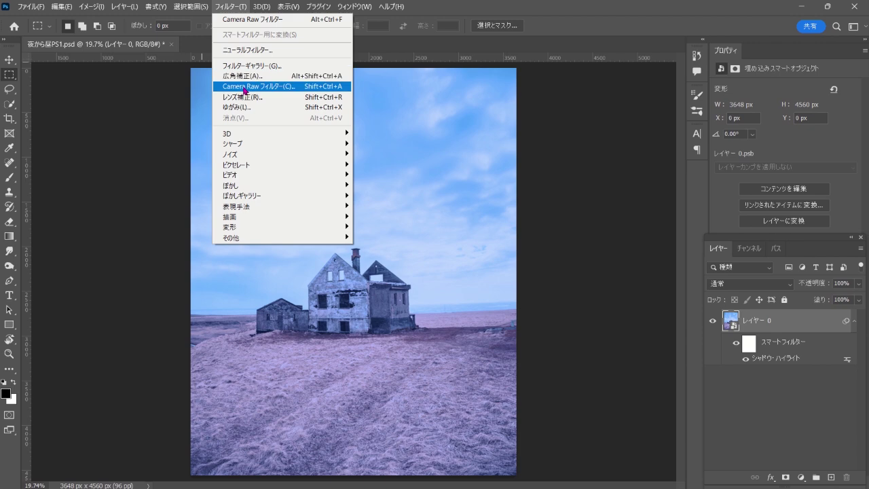
left_click(300, 90)
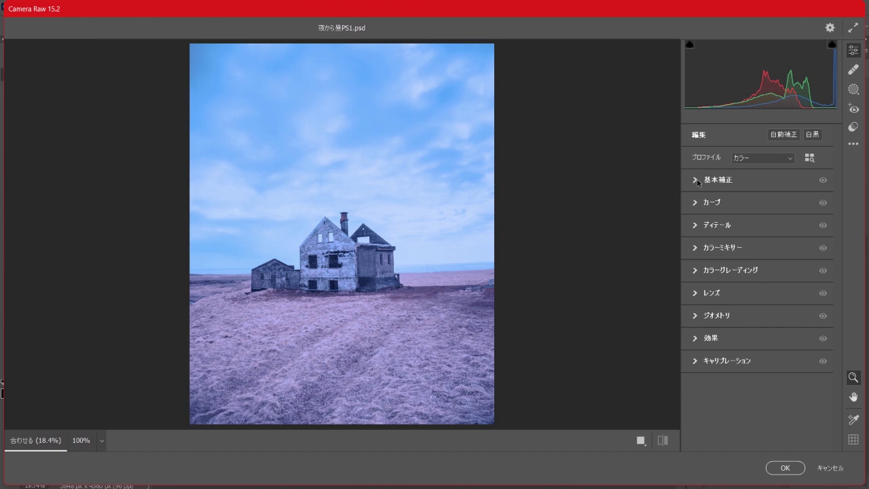
left_click(698, 181)
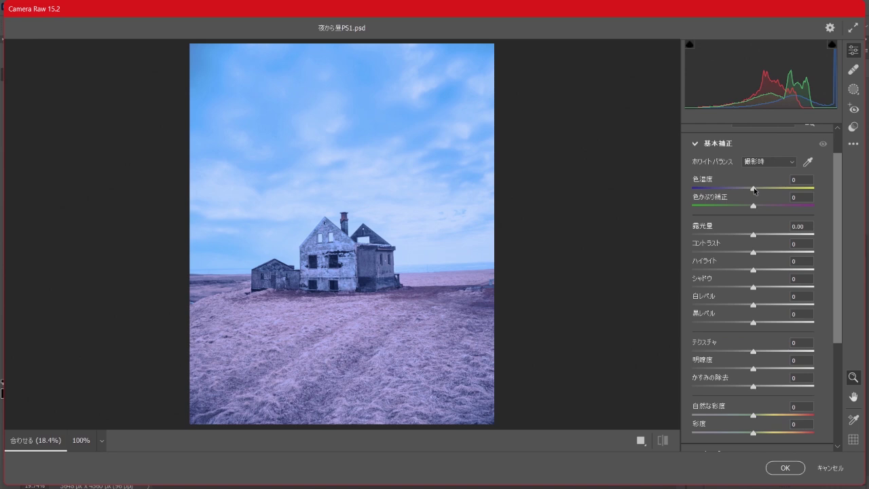
left_click_drag(753, 188, 765, 190)
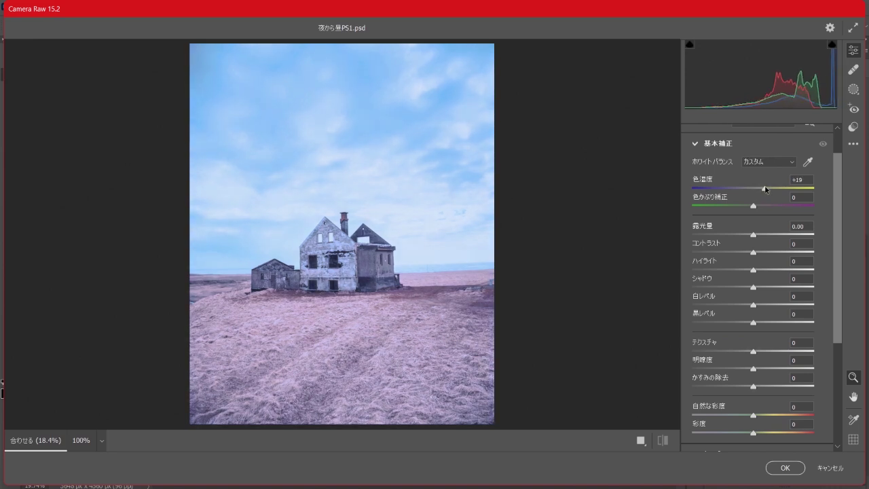
left_click_drag(765, 188, 769, 188)
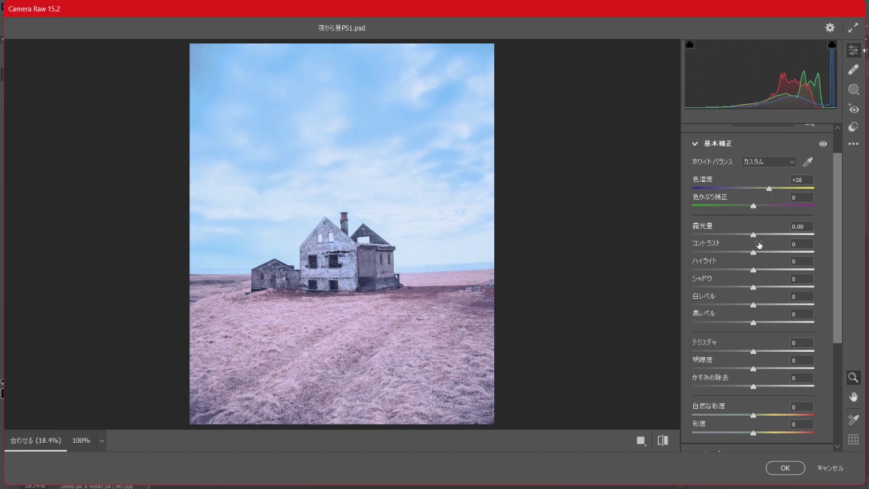
left_click_drag(755, 235, 750, 238)
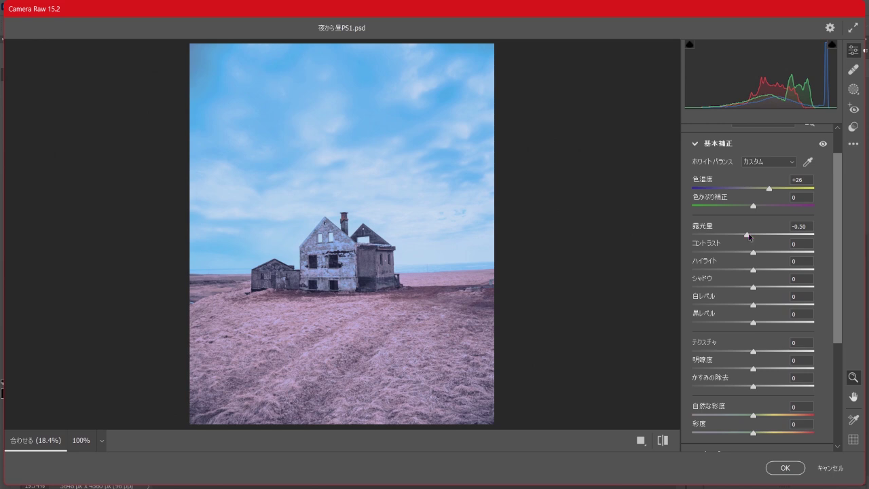
left_click(786, 468)
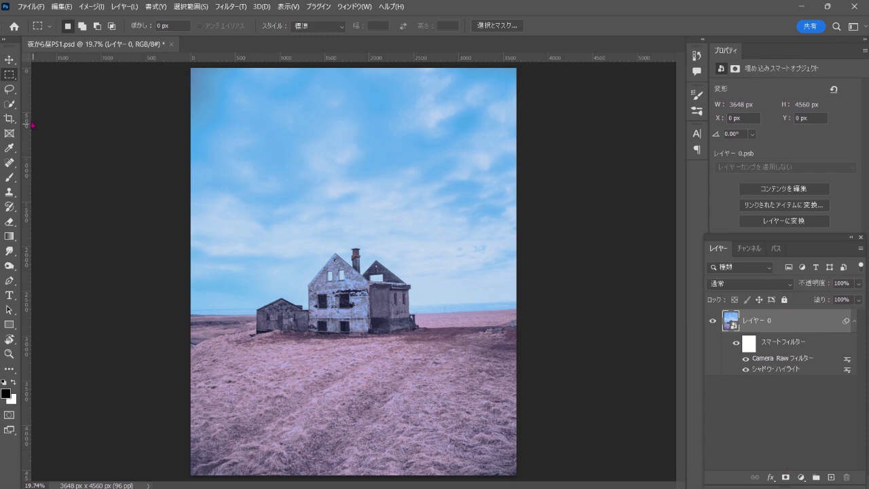
Quick-select the foreground grass field up to the base of the house
left_click(13, 107)
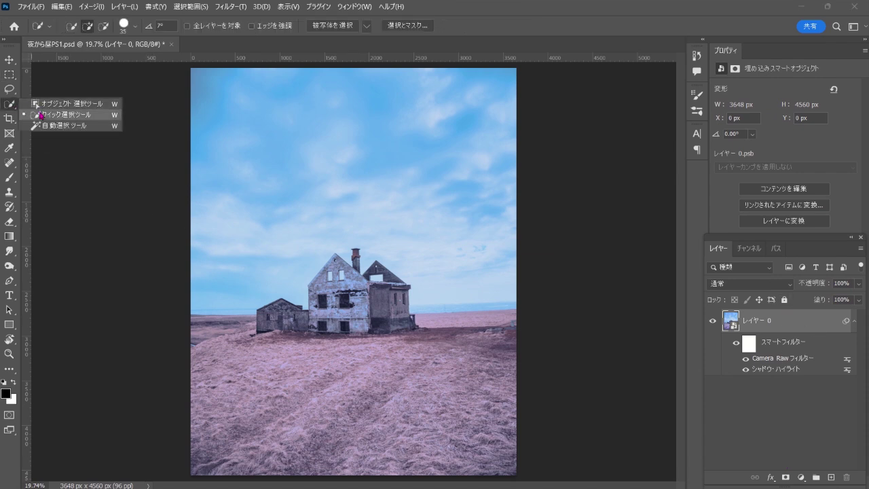
left_click(92, 116)
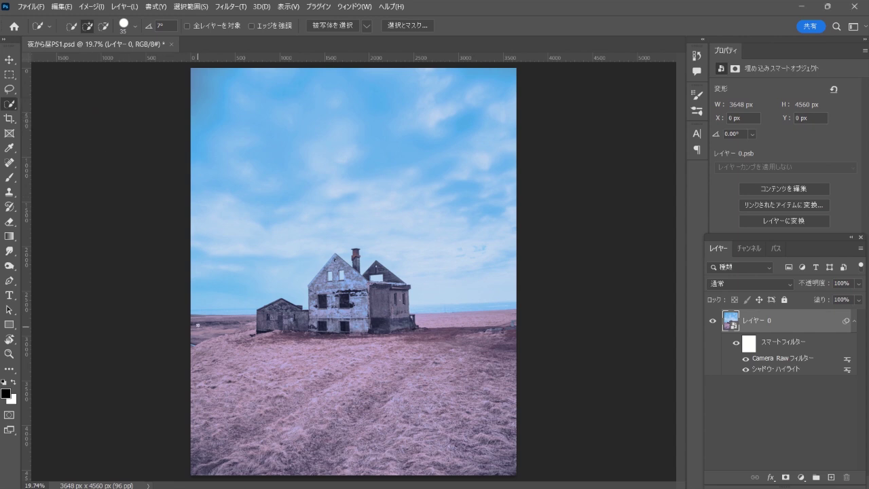
mouse_move(194, 318)
left_mouse_down()
mouse_move(319, 350)
mouse_move(505, 320)
mouse_move(499, 387)
mouse_move(360, 362)
mouse_move(237, 390)
mouse_move(223, 461)
mouse_move(411, 446)
left_mouse_up()
left_click_drag(443, 411, 405, 343)
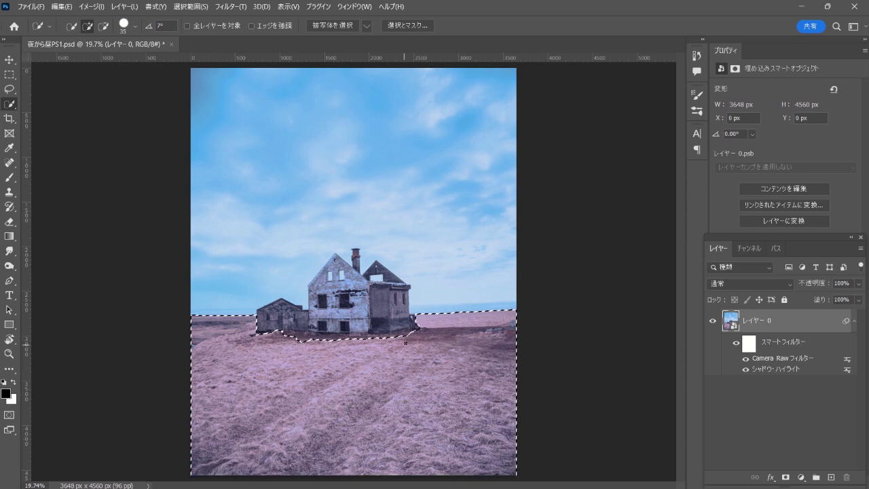
left_click_drag(285, 337, 300, 335)
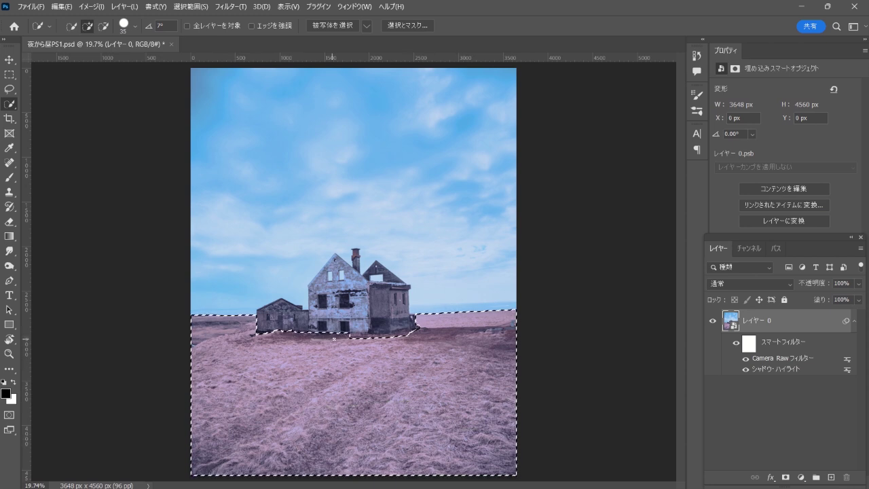
left_click_drag(364, 337, 384, 342)
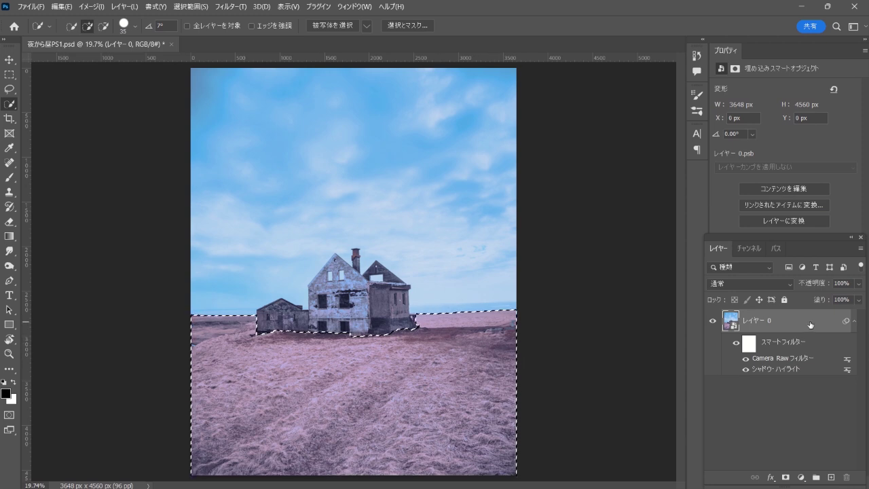
Add a 色相・彩度 adjustment layer masked to the field, clipped to レイヤー 0
left_click(801, 477)
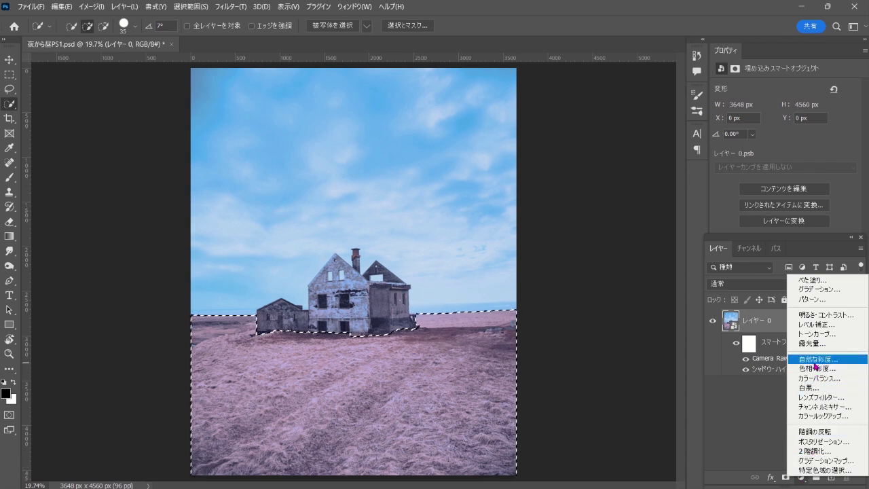
left_click(841, 369)
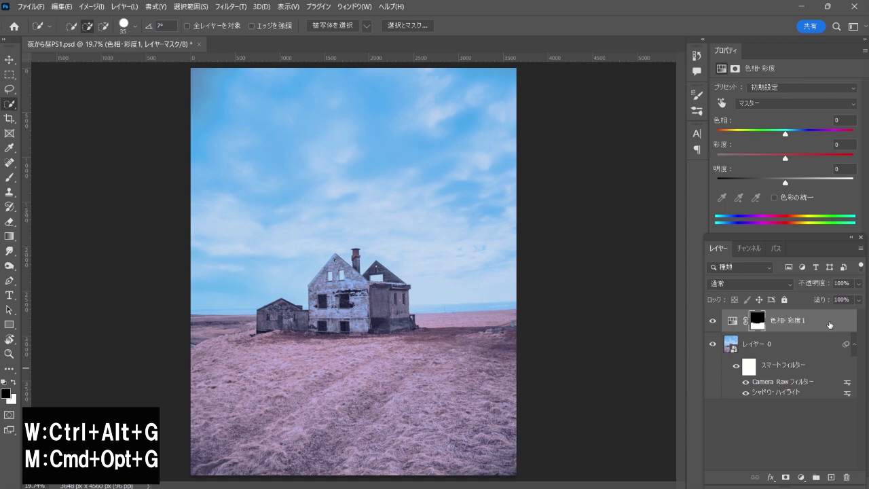
key("ctrl+alt+g")
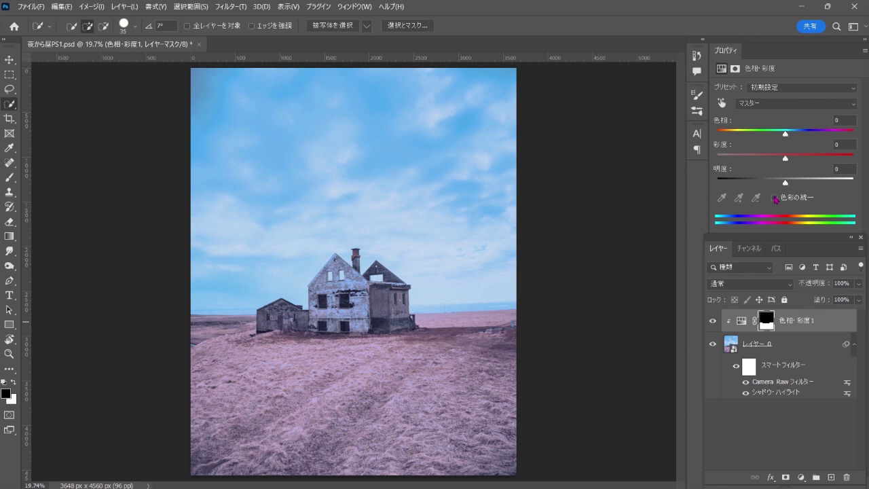
Enable 色彩の統一 and set hue 117, saturation 30, lightness -12
left_click(774, 197)
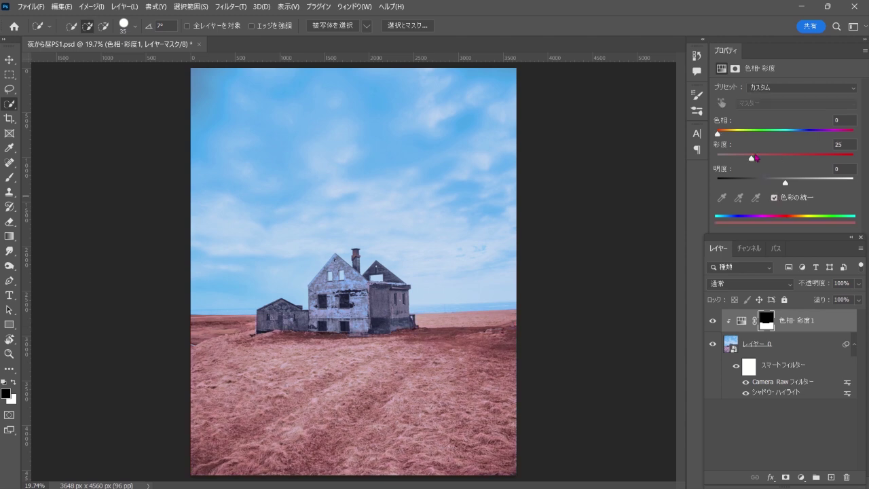
left_click_drag(717, 133, 761, 134)
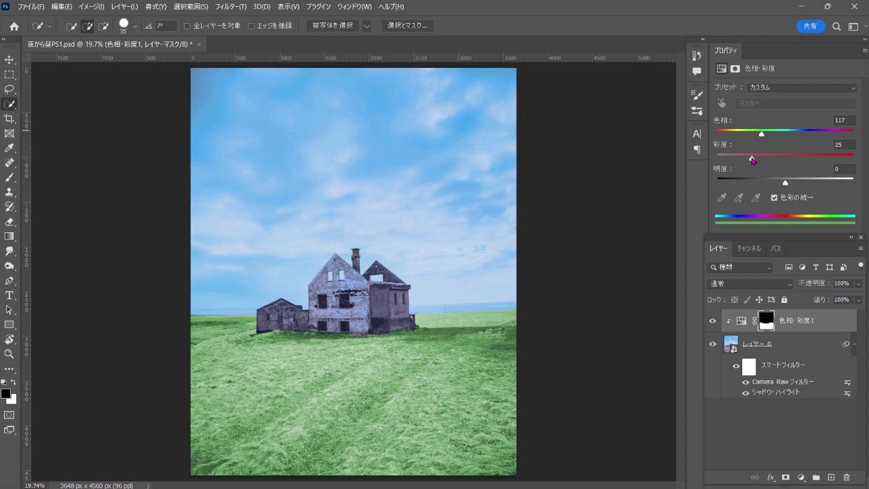
left_click_drag(753, 161, 754, 160)
left_click_drag(756, 160, 757, 160)
left_click_drag(788, 183, 777, 183)
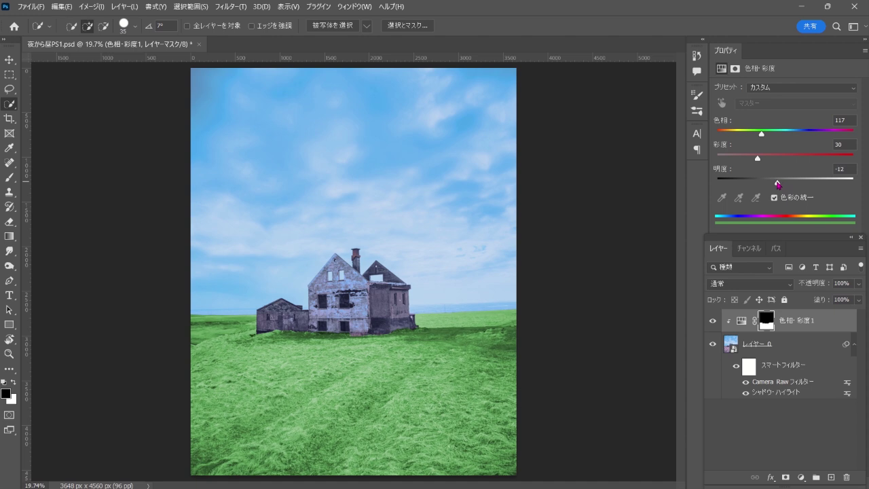